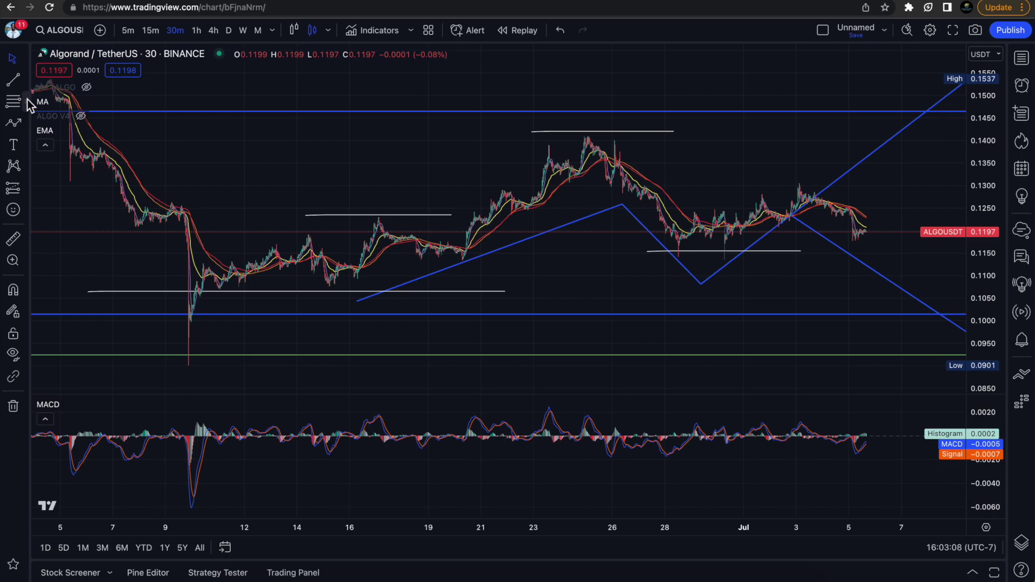
Draw a freehand Brush circle around the sharp 10 June low wick near 0.095.
{"action": "left_click", "coordinate": [26, 81]}
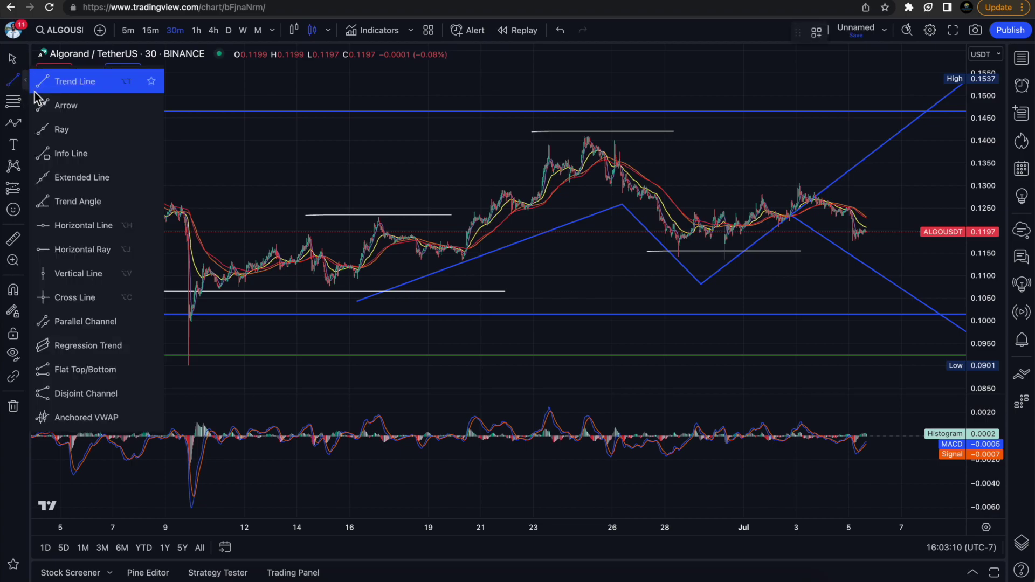
{"action": "left_click", "coordinate": [26, 87]}
{"action": "left_click", "coordinate": [26, 123]}
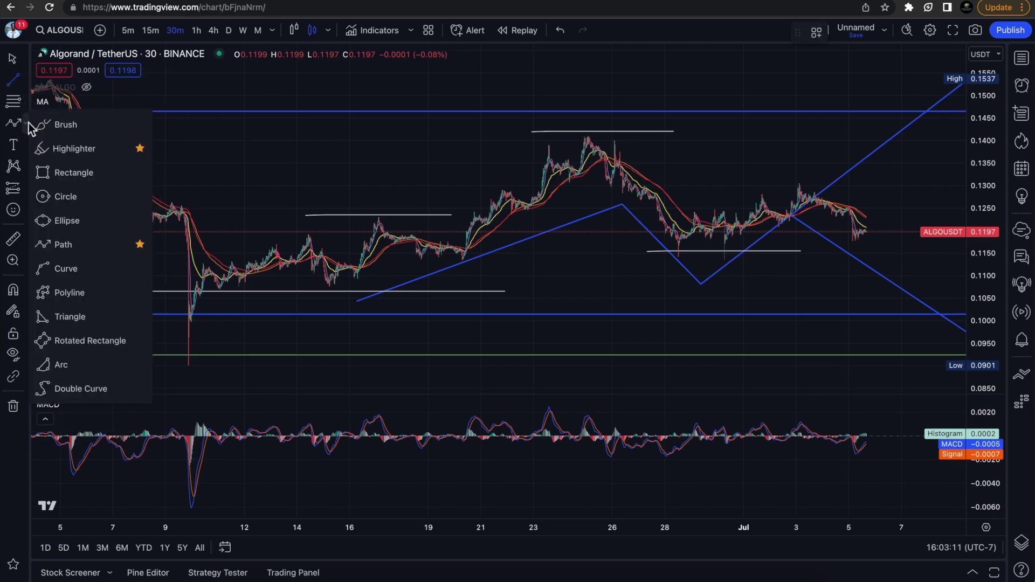
{"action": "left_click", "coordinate": [51, 122]}
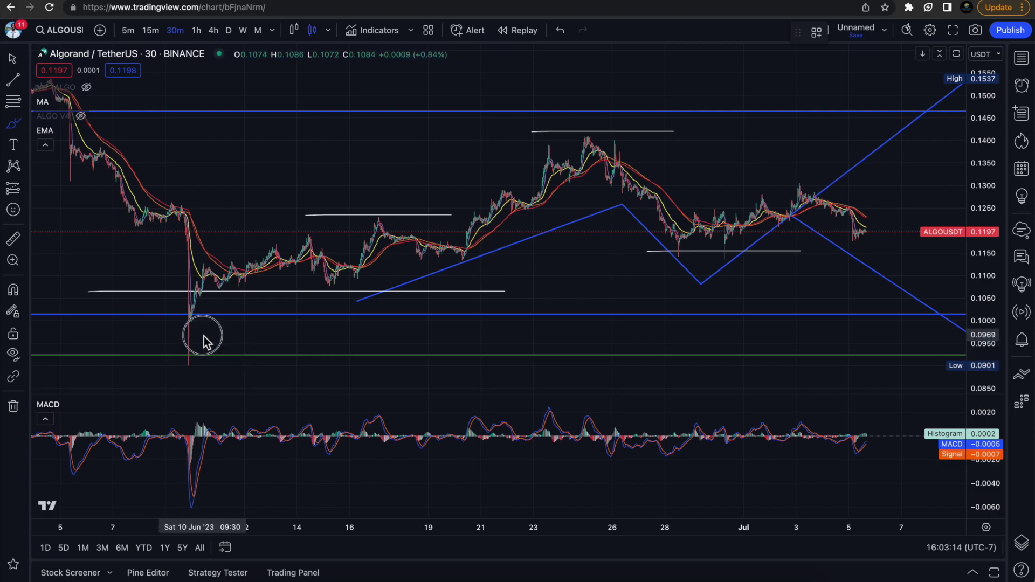
{"action": "mouse_move", "coordinate": [203, 341]}
{"action": "left_mouse_down"}
{"action": "mouse_move", "coordinate": [161, 376]}
{"action": "mouse_move", "coordinate": [212, 362]}
{"action": "mouse_move", "coordinate": [198, 336]}
{"action": "left_mouse_up"}
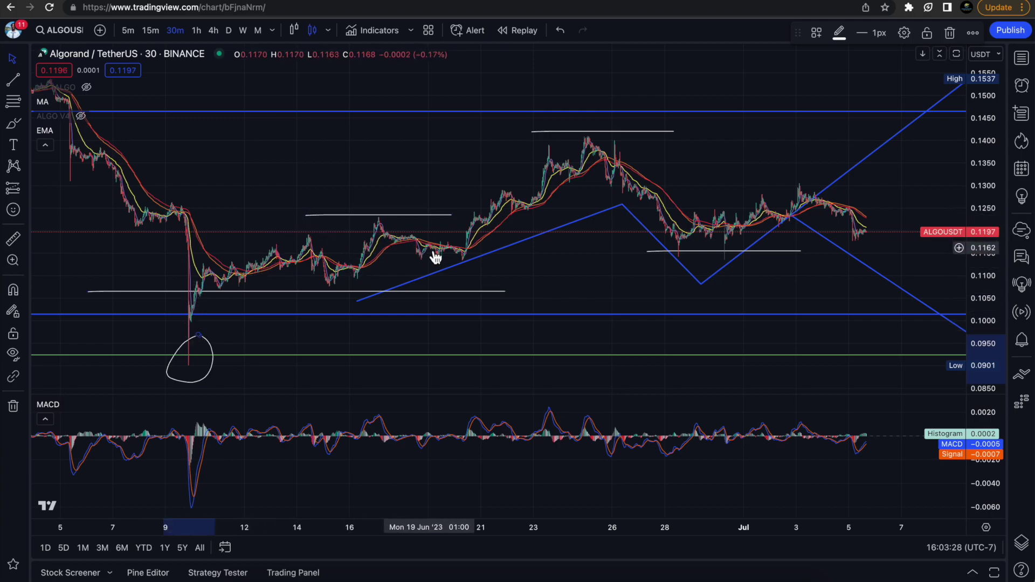
Zoom the time axis in on the 3–5 July candles, with price near 0.1197.
{"action": "left_click", "coordinate": [592, 112]}
{"action": "scroll", "coordinate": [592, 114], "scroll_direction": "down", "scroll_amount": 3}
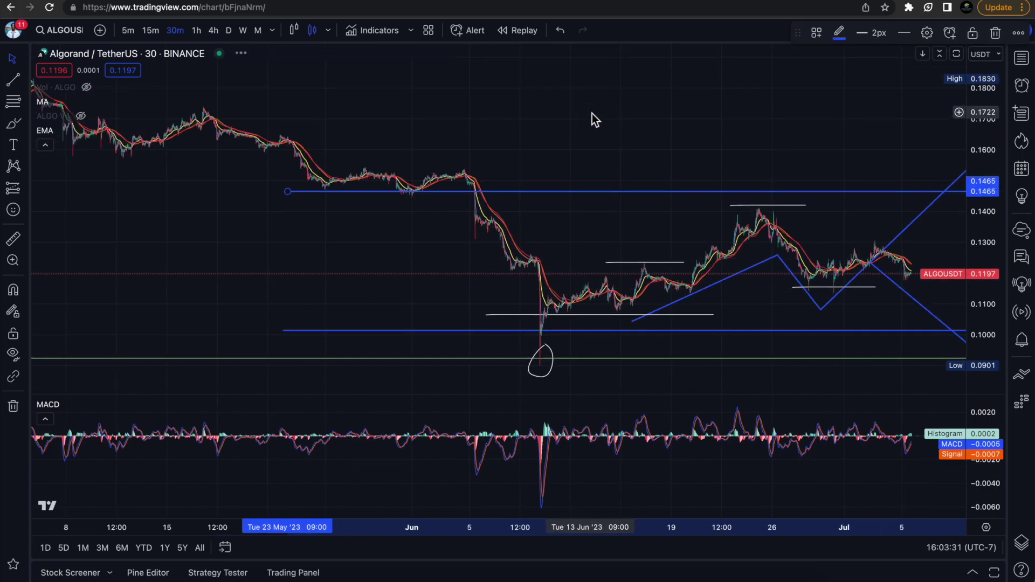
{"action": "scroll", "coordinate": [591, 113], "scroll_direction": "up", "scroll_amount": 3}
{"action": "scroll", "coordinate": [592, 114], "scroll_direction": "up", "scroll_amount": 2}
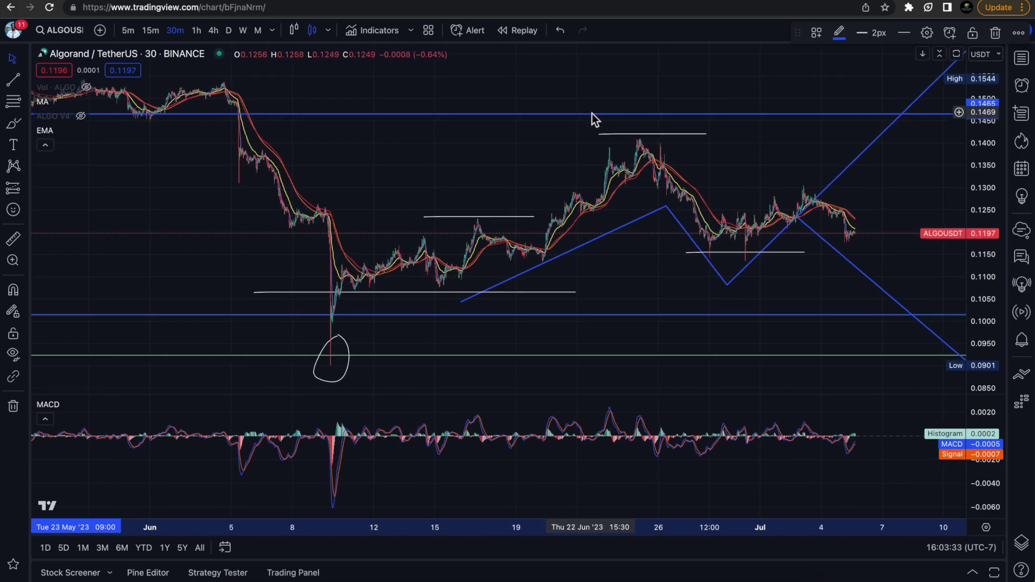
{"action": "scroll", "coordinate": [592, 113], "scroll_direction": "down", "scroll_amount": 1}
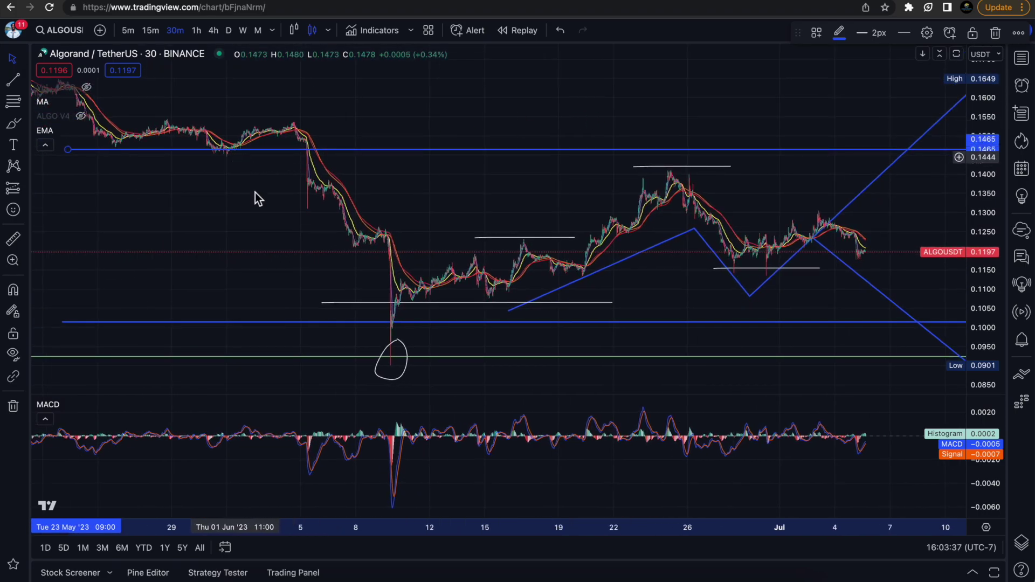
{"action": "scroll", "coordinate": [439, 205], "scroll_direction": "up", "scroll_amount": 3}
{"action": "scroll", "coordinate": [441, 210], "scroll_direction": "up", "scroll_amount": 1}
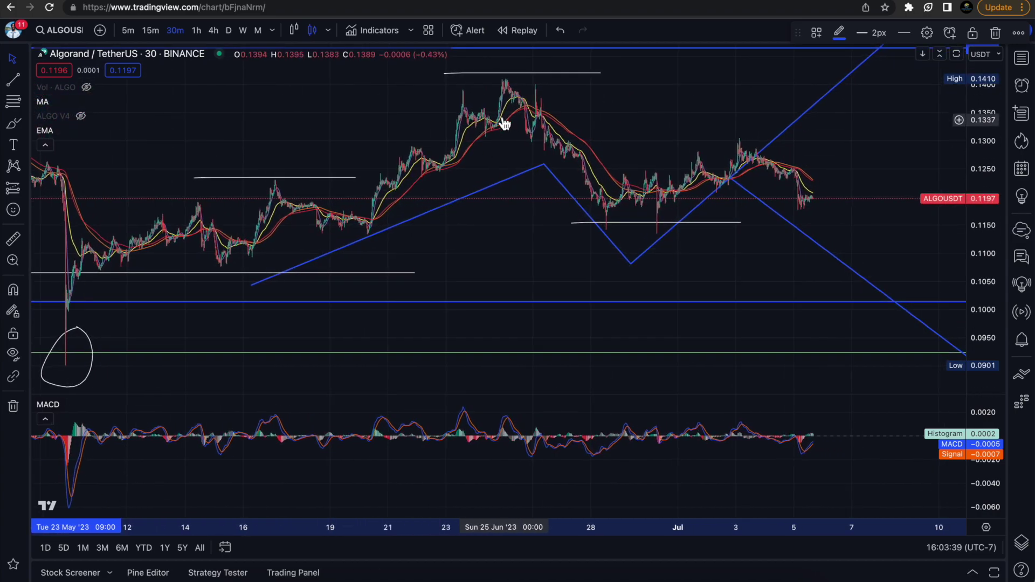
{"action": "scroll", "coordinate": [559, 198], "scroll_direction": "up", "scroll_amount": 3}
{"action": "scroll", "coordinate": [561, 197], "scroll_direction": "down", "scroll_amount": 1}
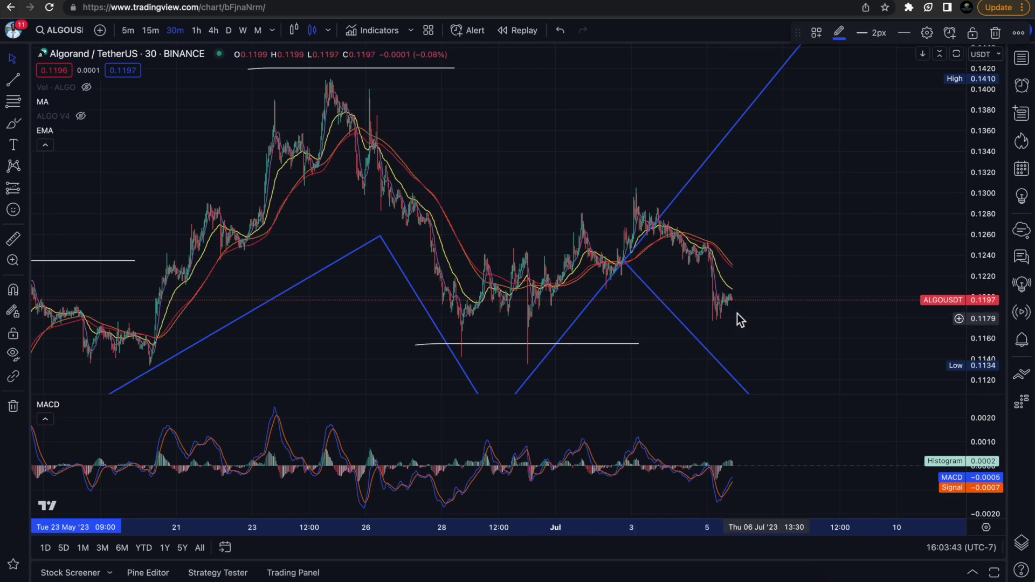
{"action": "scroll", "coordinate": [723, 310], "scroll_direction": "up", "scroll_amount": 3}
{"action": "scroll", "coordinate": [722, 305], "scroll_direction": "up", "scroll_amount": 5}
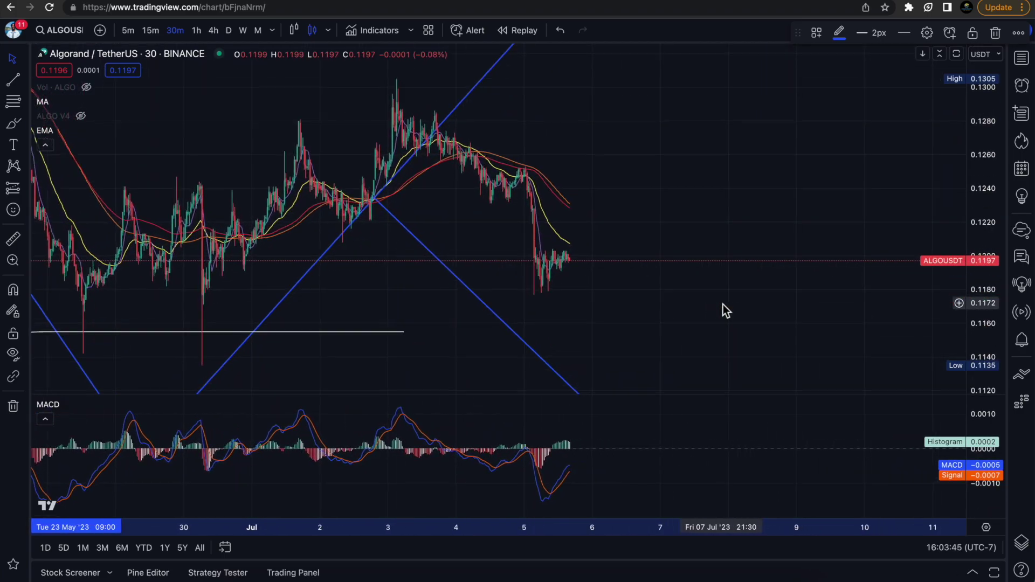
{"action": "scroll", "coordinate": [722, 305], "scroll_direction": "up", "scroll_amount": 4}
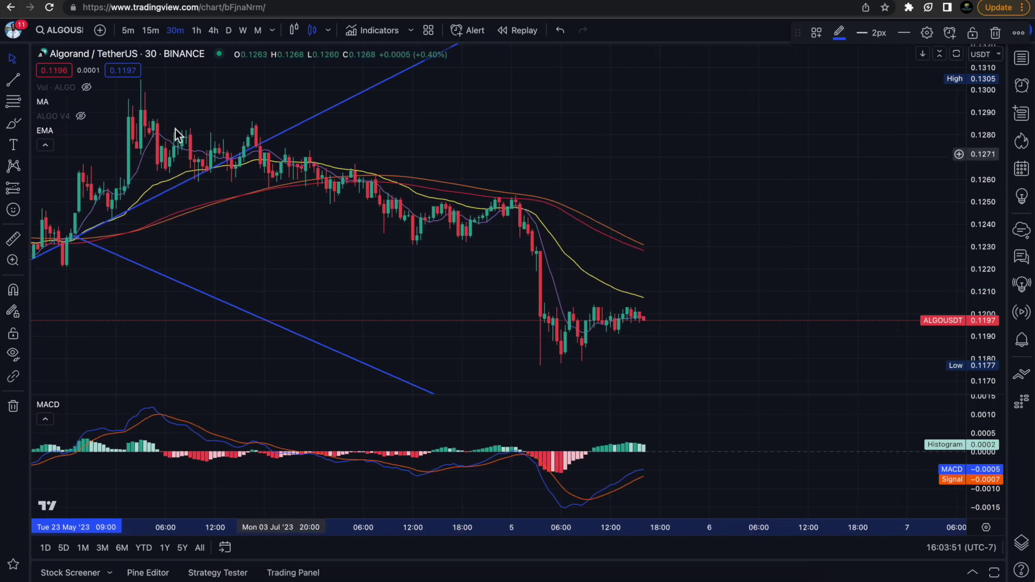
Draw a descending trend line from the 3 July high down to about 0.1200.
{"action": "left_click", "coordinate": [14, 84]}
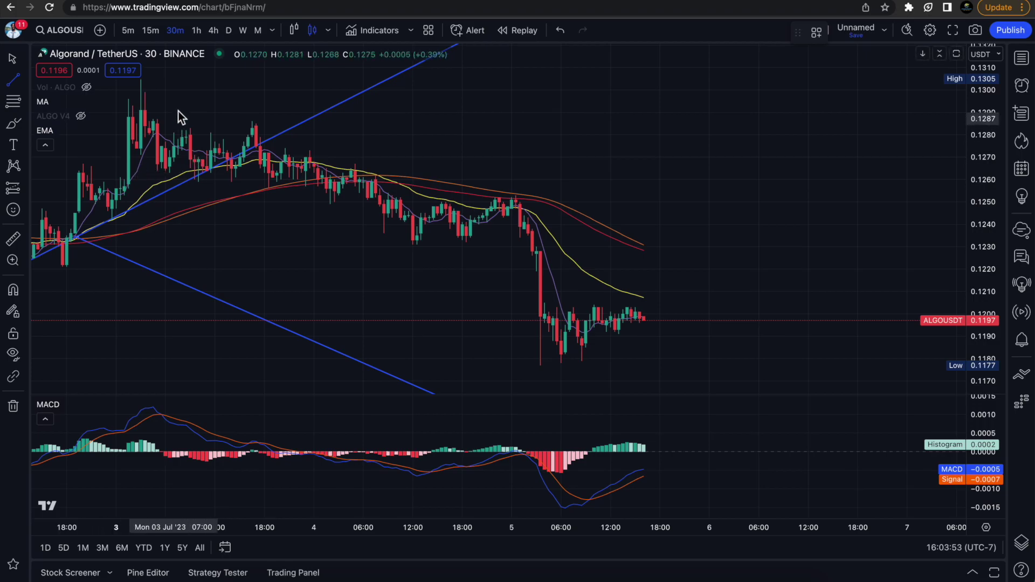
{"action": "left_click", "coordinate": [171, 84]}
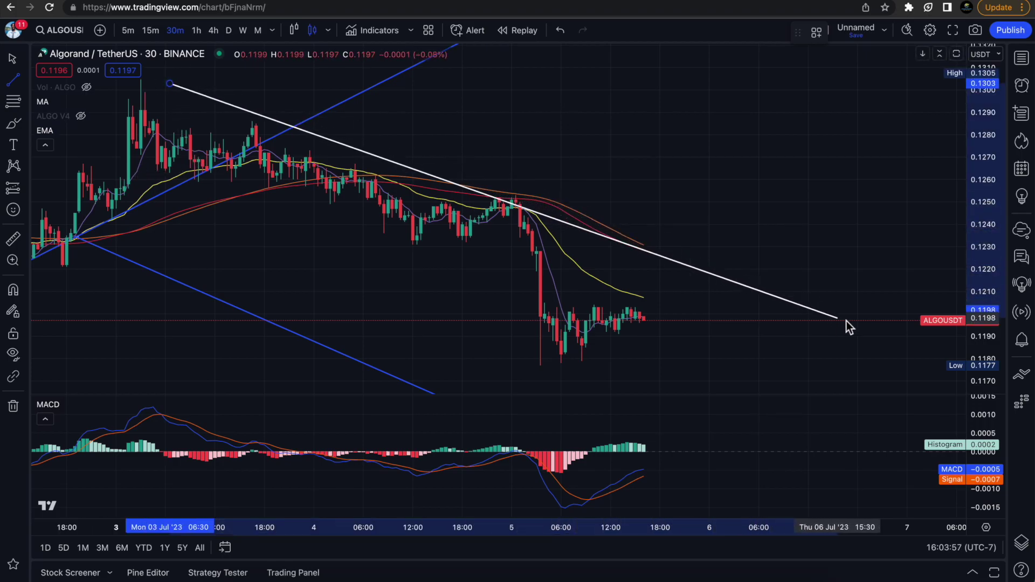
{"action": "left_click", "coordinate": [866, 313]}
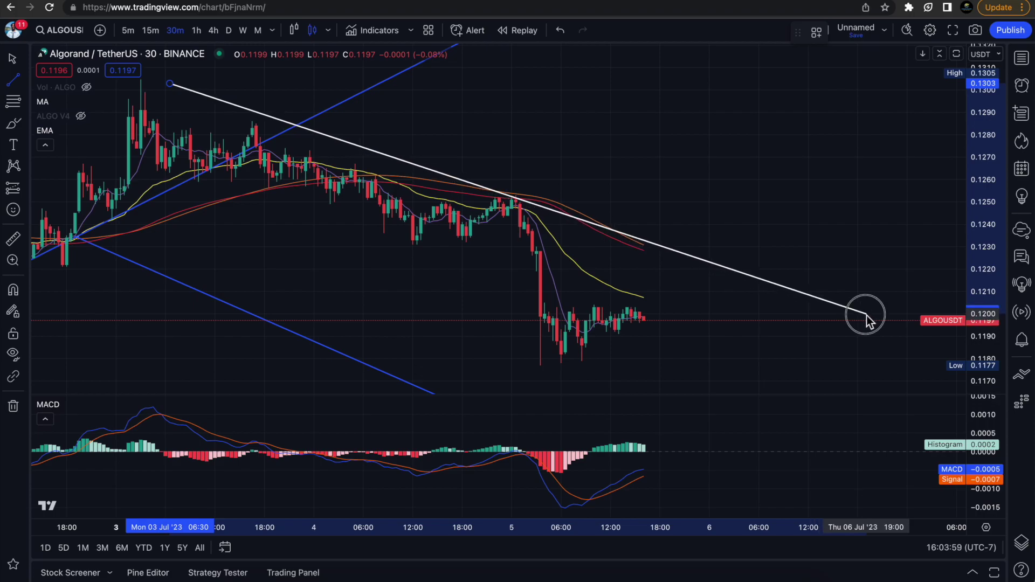
{"action": "left_click", "coordinate": [762, 360]}
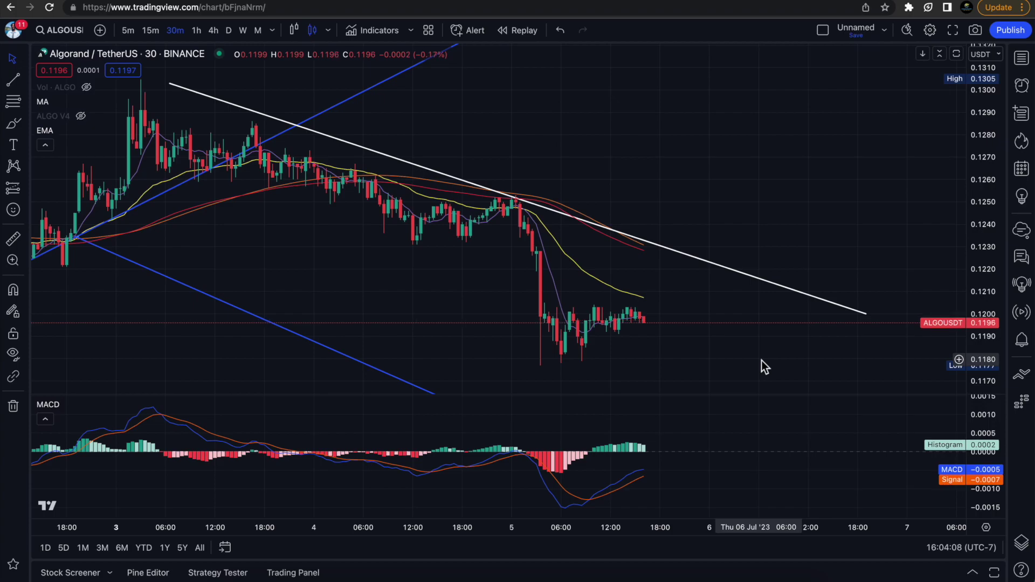
Highlight the 5 July MACD trough crossover with the highlighter.
{"action": "left_click", "coordinate": [24, 125]}
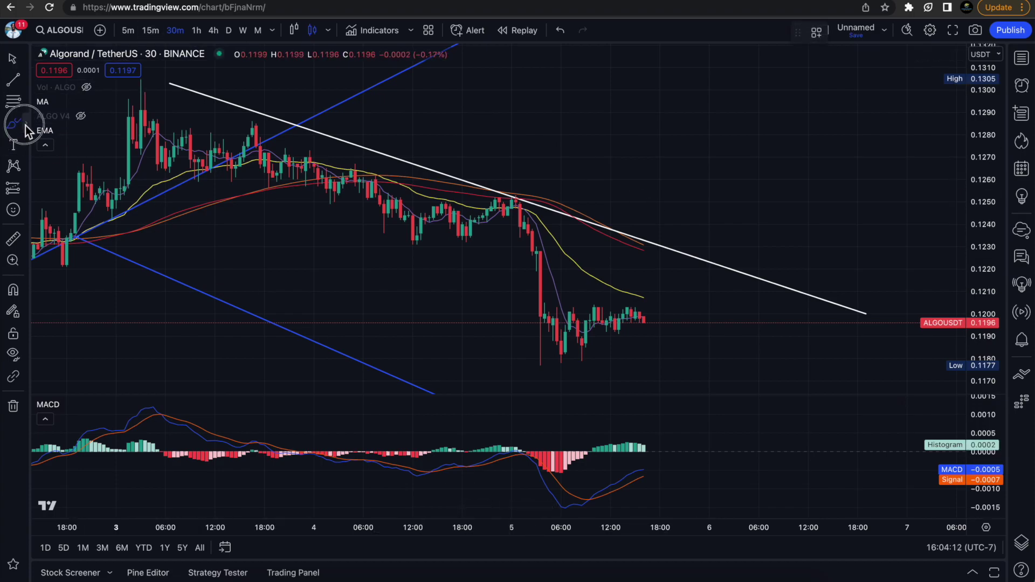
{"action": "left_click", "coordinate": [54, 153]}
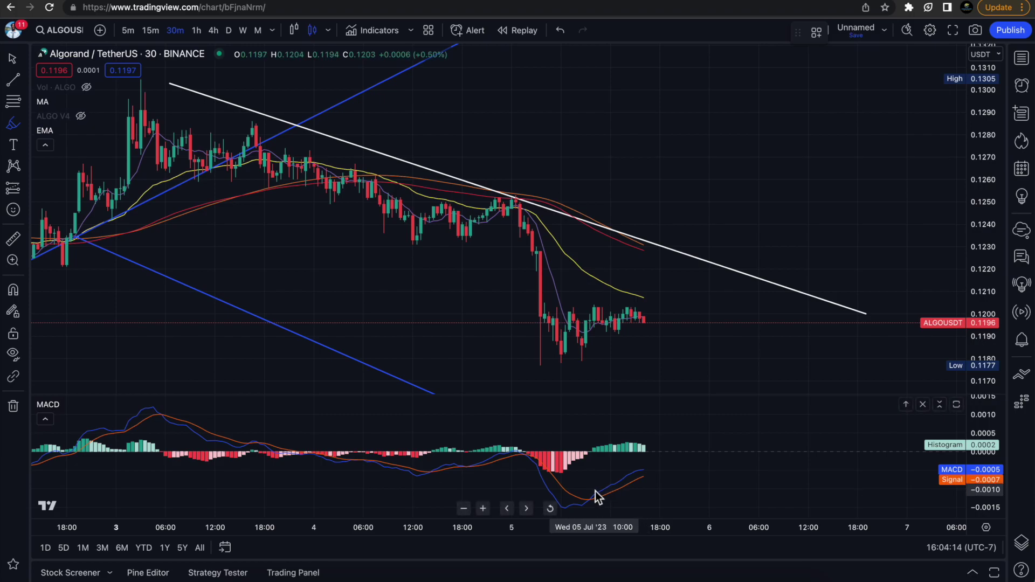
{"action": "left_click_drag", "start_coordinate": [596, 496], "coordinate": [591, 499]}
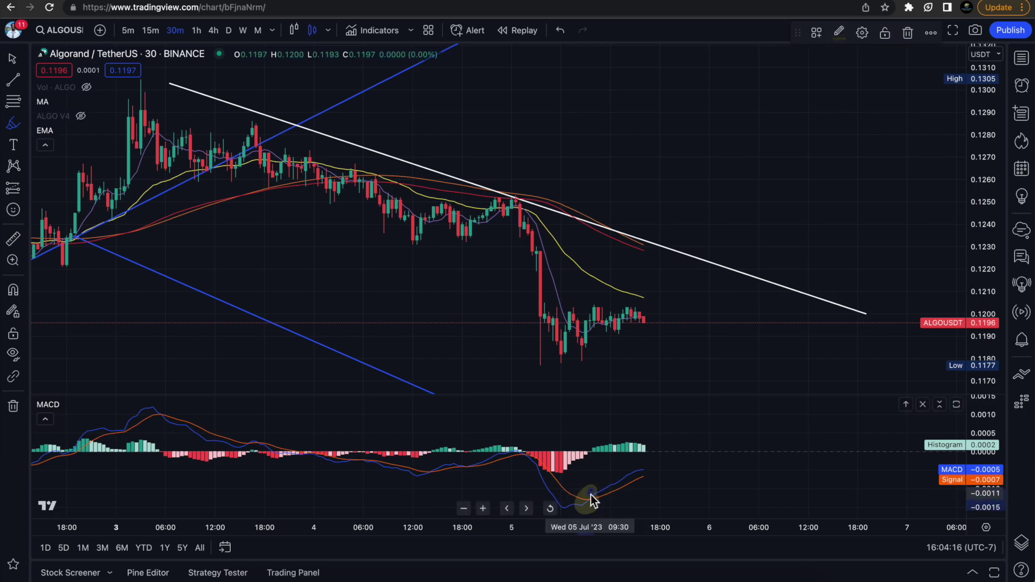
Draw a short line over the MACD pane, then undo it with Ctrl+Z.
{"action": "left_click", "coordinate": [13, 79]}
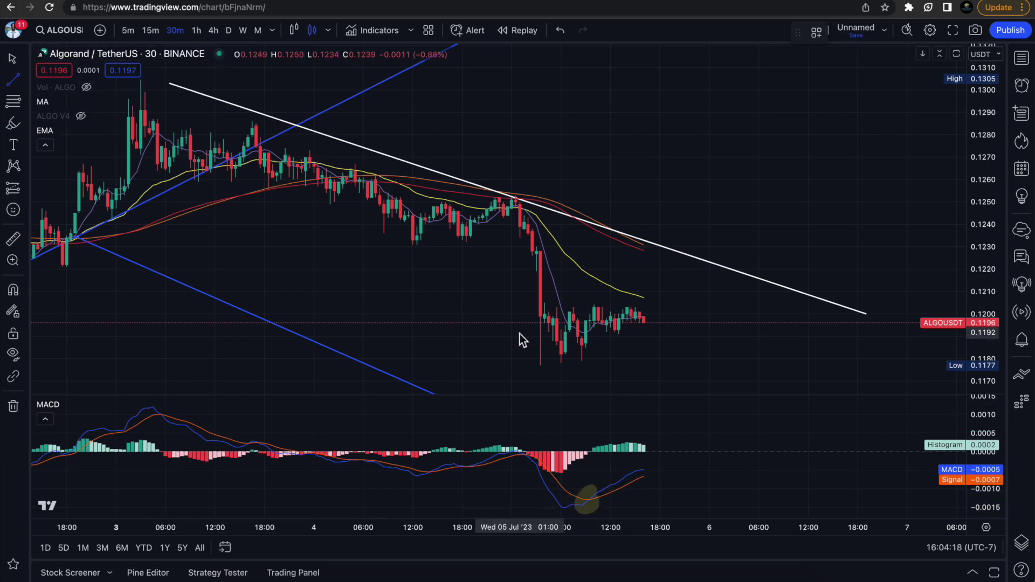
{"action": "left_click", "coordinate": [590, 426]}
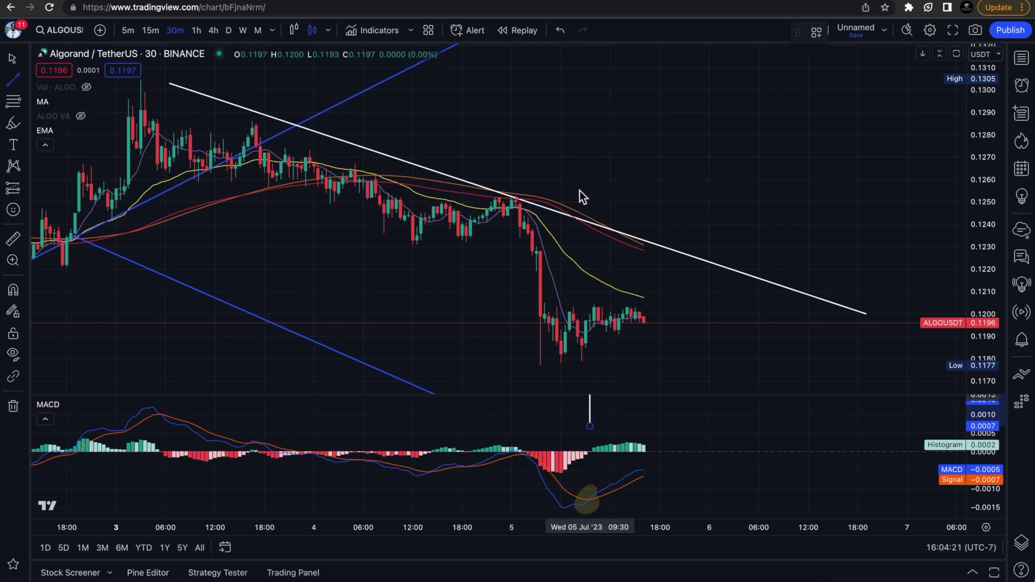
{"action": "left_click", "coordinate": [589, 393]}
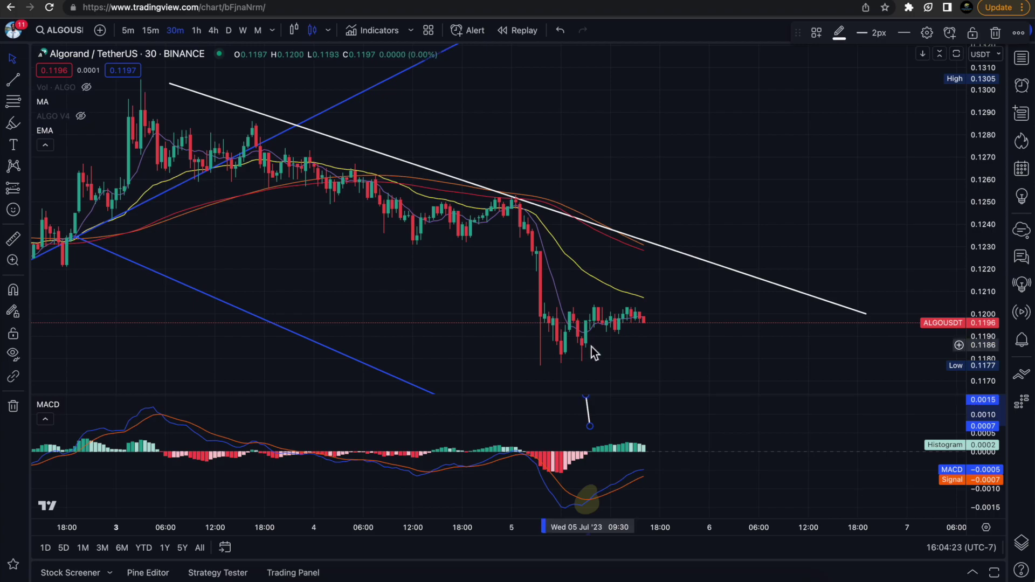
{"action": "key", "text": "ctrl+z"}
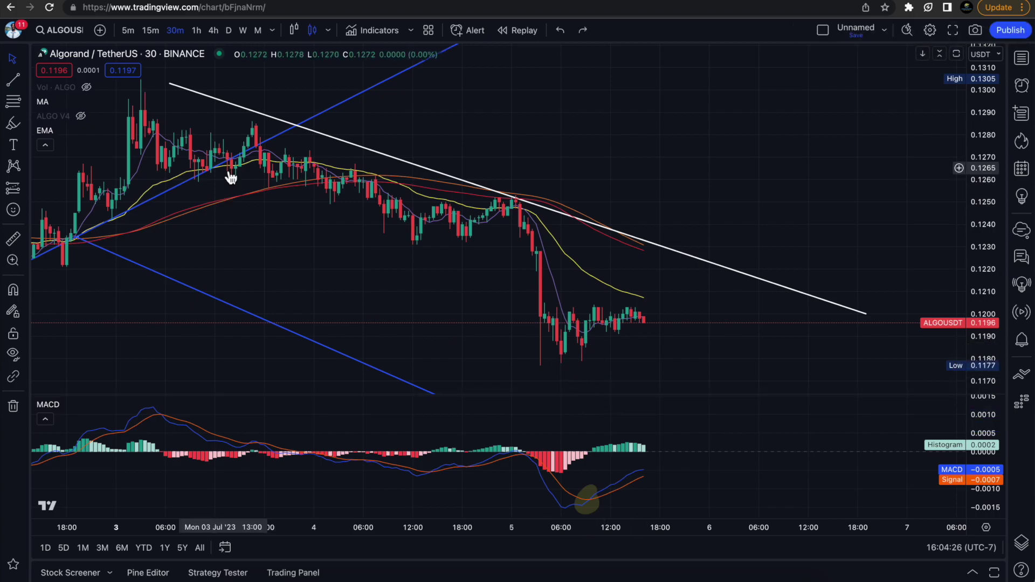
Draw a vertical line at 5 July from the low near 0.117 up to 0.1283.
{"action": "left_click", "coordinate": [13, 82]}
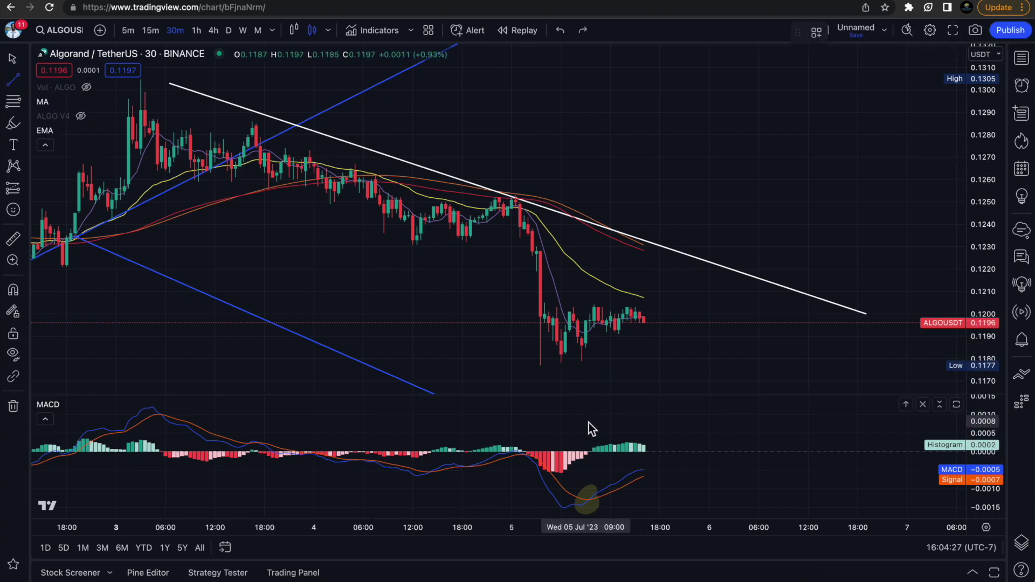
{"action": "left_click", "coordinate": [581, 381]}
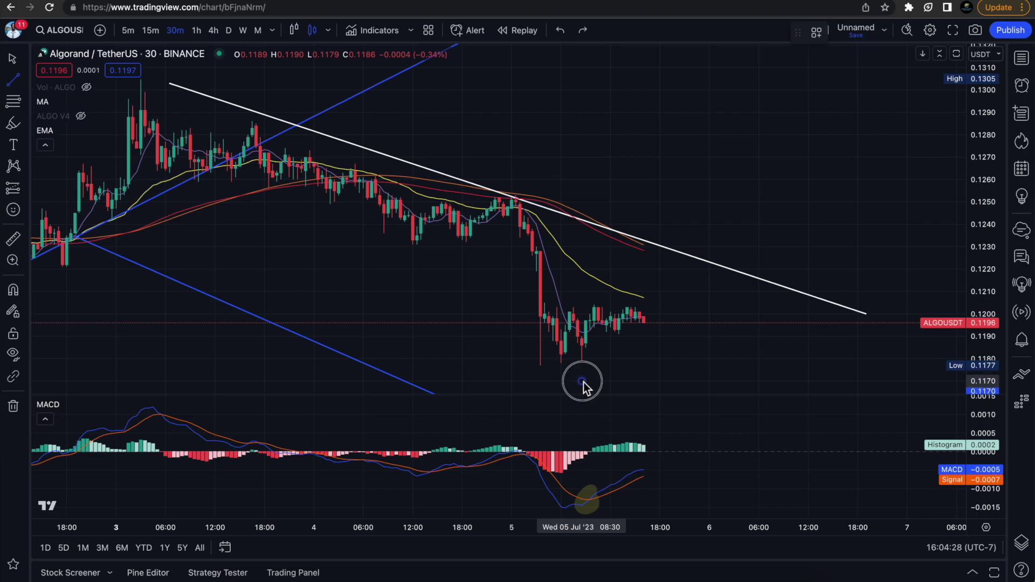
{"action": "left_click", "coordinate": [582, 128]}
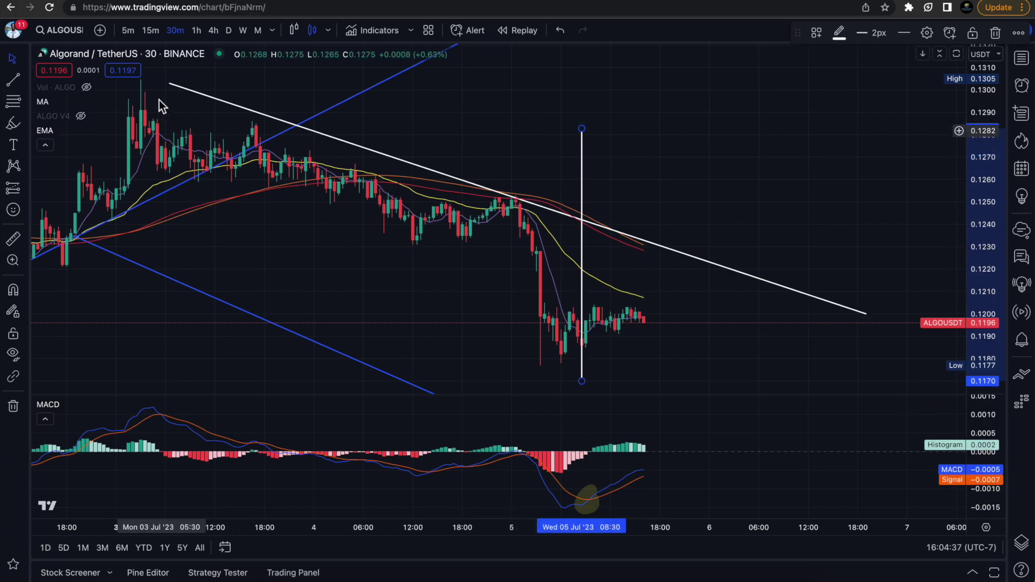
Switch ALGO/USDT to 1-hour candles and scroll back to earlier bars.
{"action": "scroll", "coordinate": [594, 303], "scroll_direction": "down", "scroll_amount": 3}
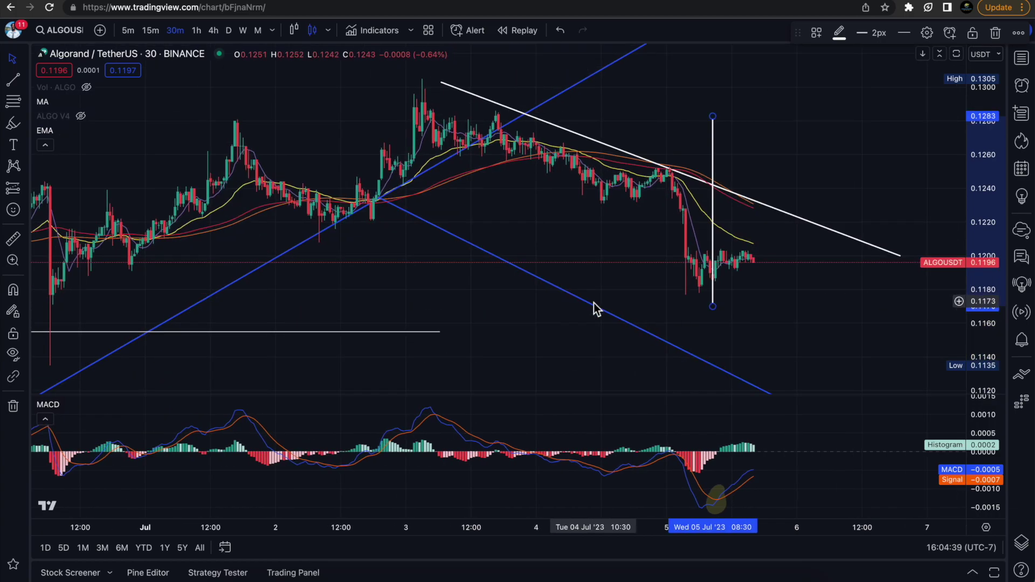
{"action": "scroll", "coordinate": [593, 303], "scroll_direction": "right", "scroll_amount": 3}
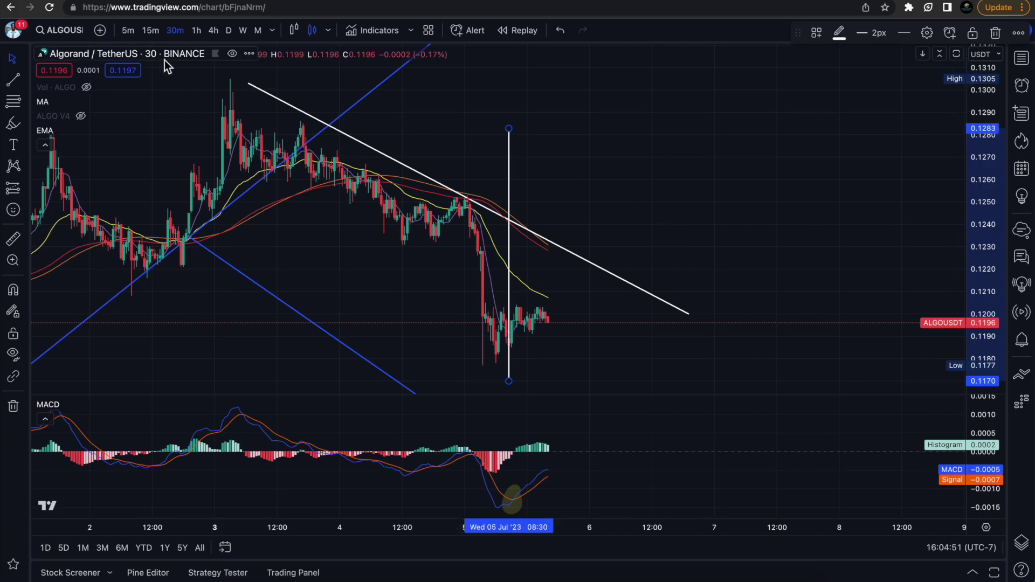
{"action": "left_click", "coordinate": [196, 30]}
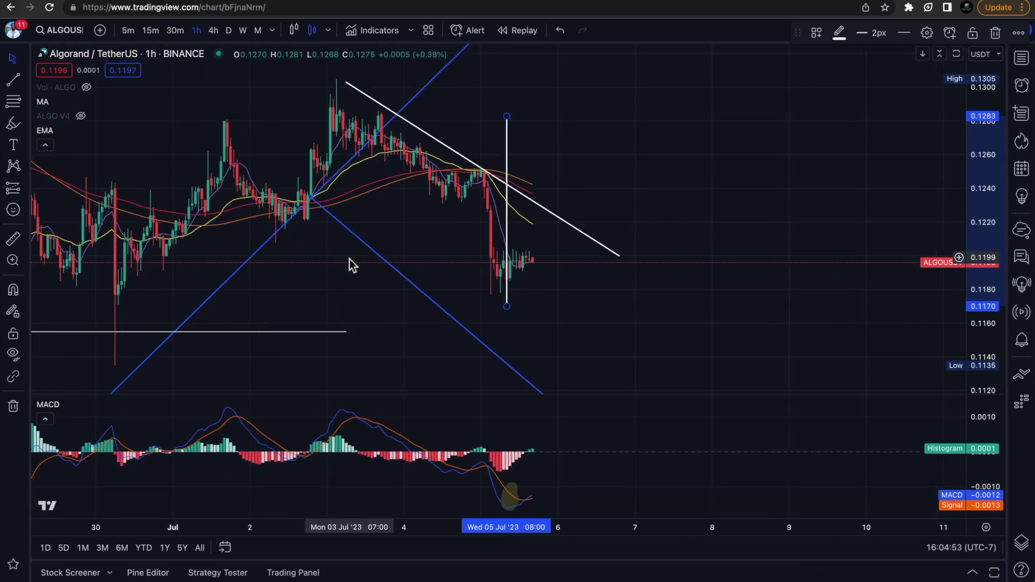
{"action": "scroll", "coordinate": [349, 258], "scroll_direction": "left", "scroll_amount": 5}
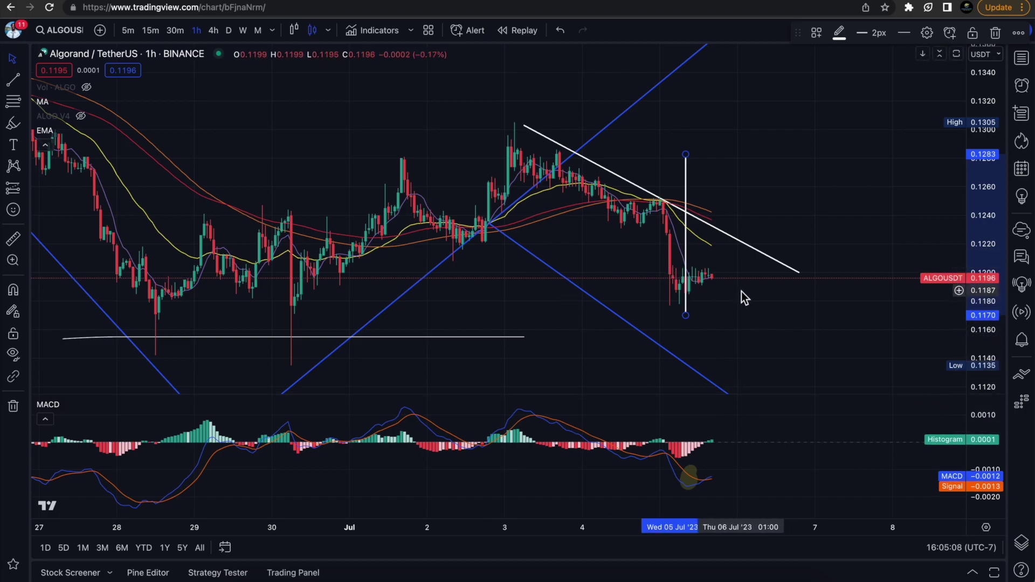
Switch to 4-hour candles and pan back to review the circled June wick and levels.
{"action": "left_click", "coordinate": [211, 30]}
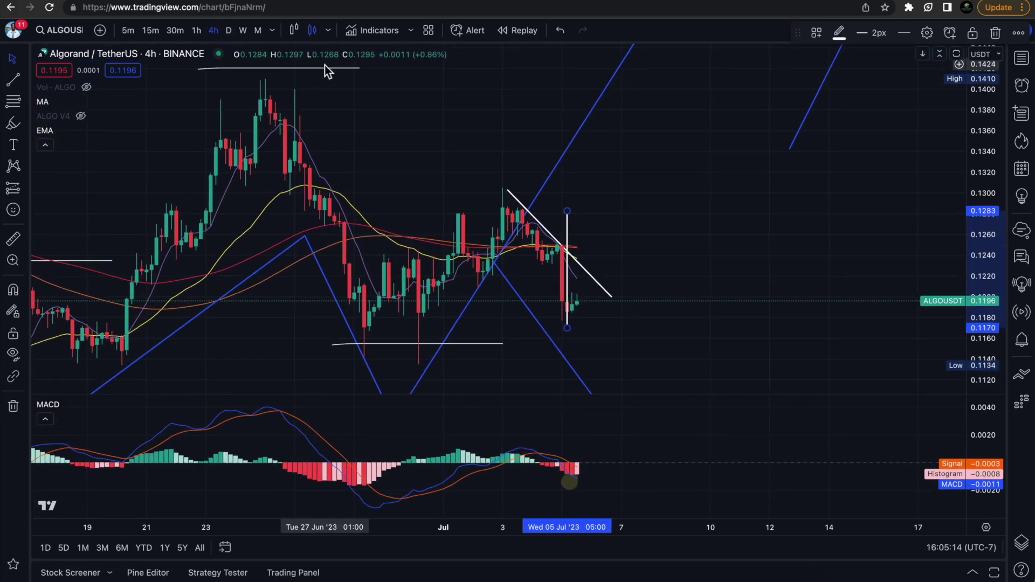
{"action": "scroll", "coordinate": [325, 66], "scroll_direction": "down", "scroll_amount": 2}
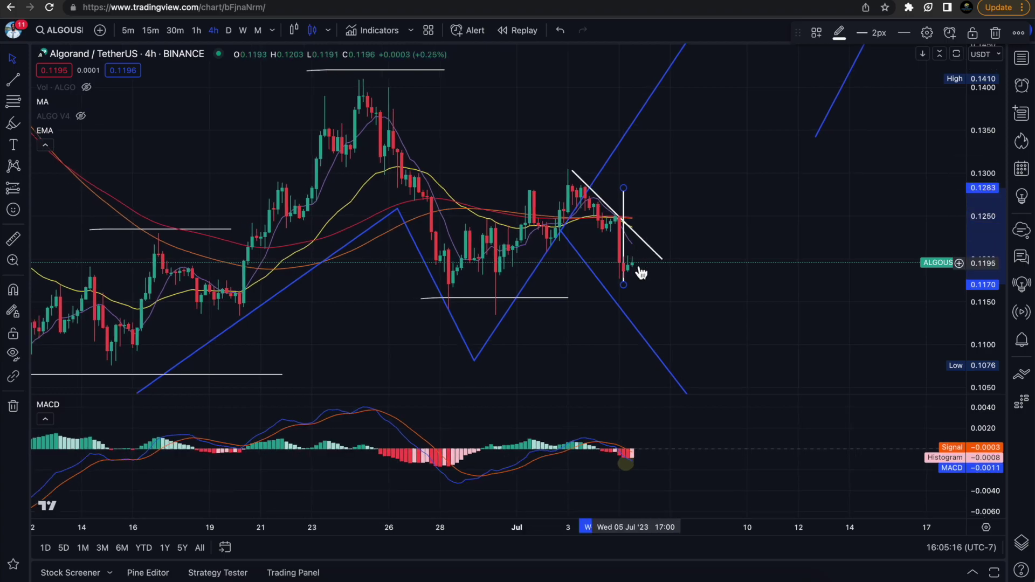
{"action": "scroll", "coordinate": [638, 269], "scroll_direction": "up", "scroll_amount": 4}
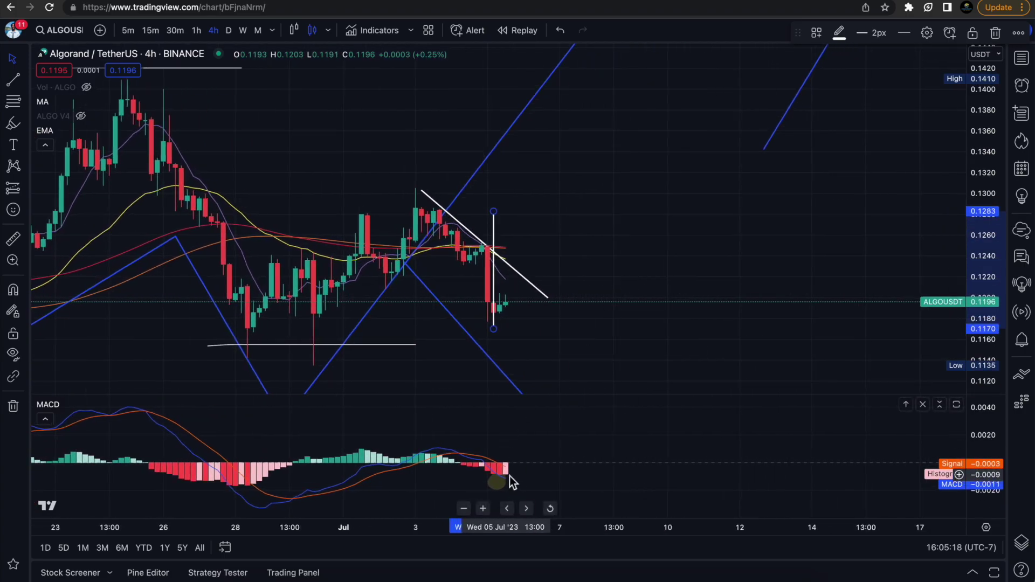
{"action": "scroll", "coordinate": [511, 476], "scroll_direction": "up", "scroll_amount": 5}
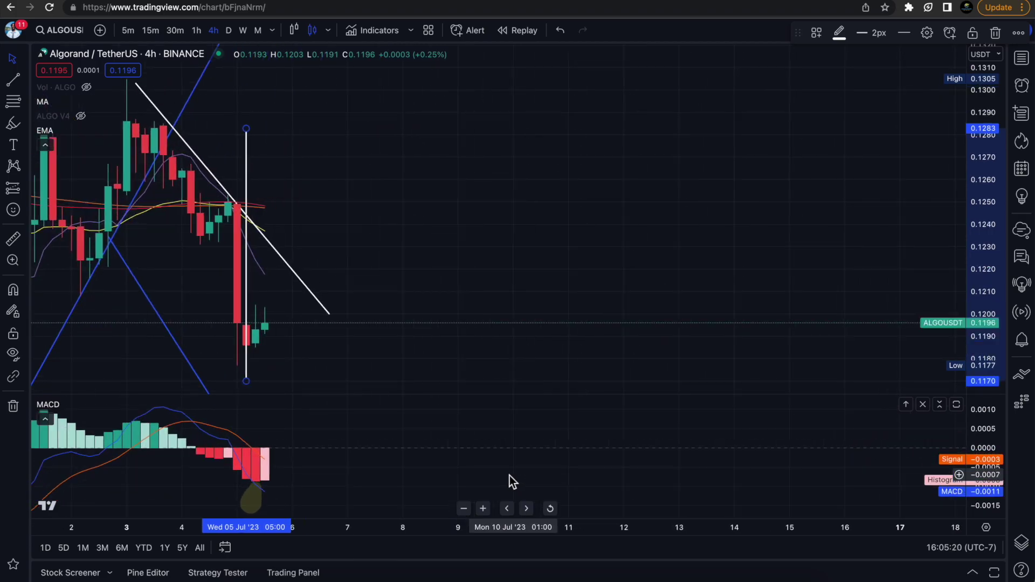
{"action": "scroll", "coordinate": [273, 473], "scroll_direction": "down", "scroll_amount": 1}
{"action": "left_click_drag", "start_coordinate": [273, 473], "coordinate": [354, 465]}
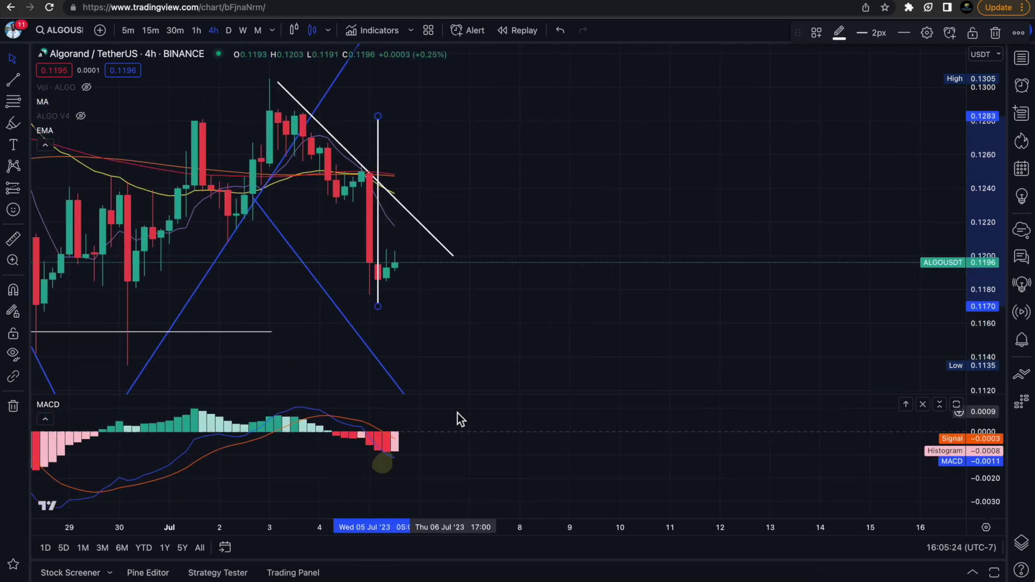
{"action": "scroll", "coordinate": [469, 183], "scroll_direction": "down", "scroll_amount": 6}
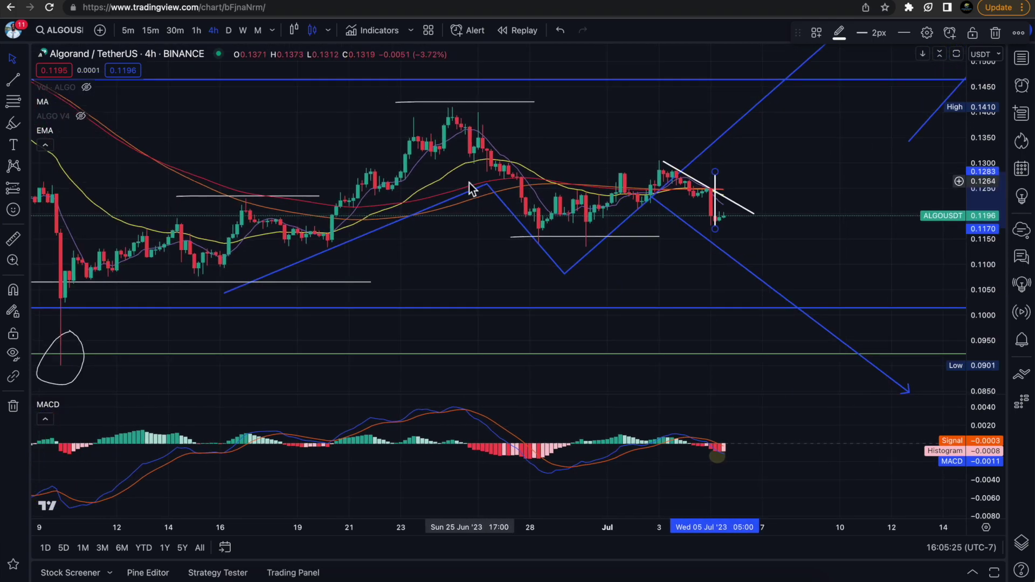
{"action": "scroll", "coordinate": [468, 183], "scroll_direction": "down", "scroll_amount": 5}
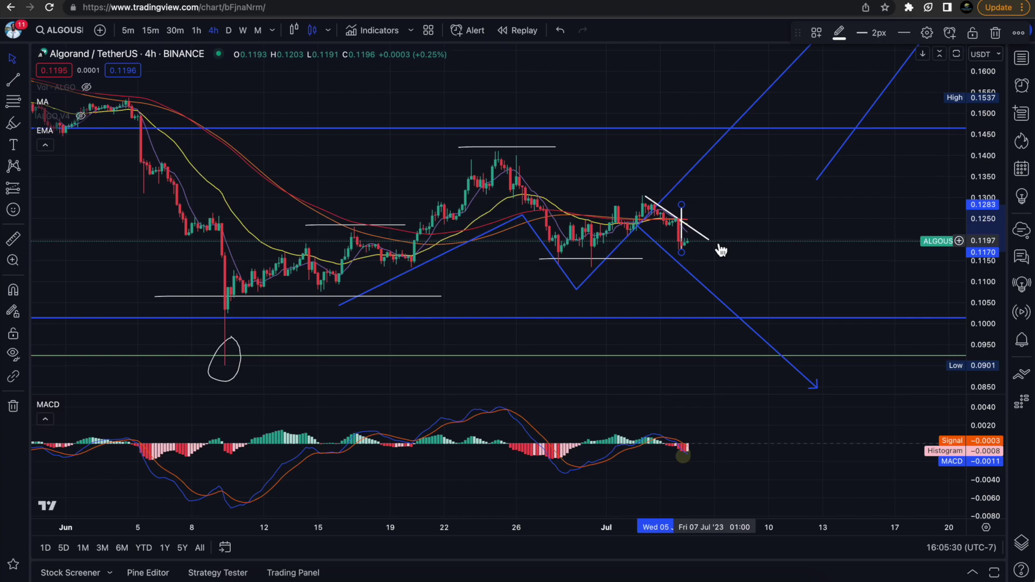
Switch to daily candles and zoom to view the decline since February.
{"action": "left_click", "coordinate": [229, 30]}
{"action": "scroll", "coordinate": [515, 221], "scroll_direction": "up", "scroll_amount": 5}
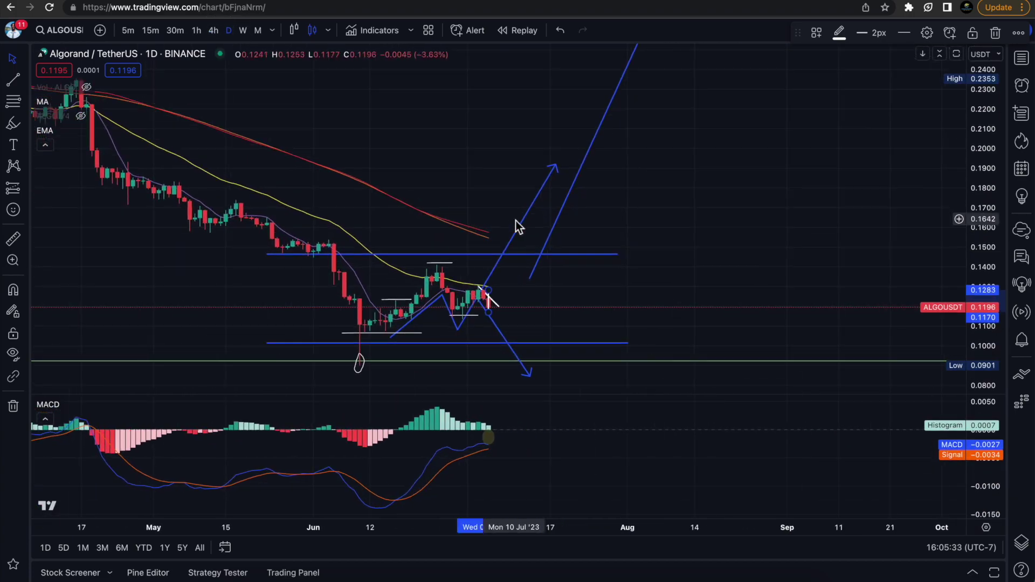
{"action": "scroll", "coordinate": [515, 221], "scroll_direction": "left", "scroll_amount": 2}
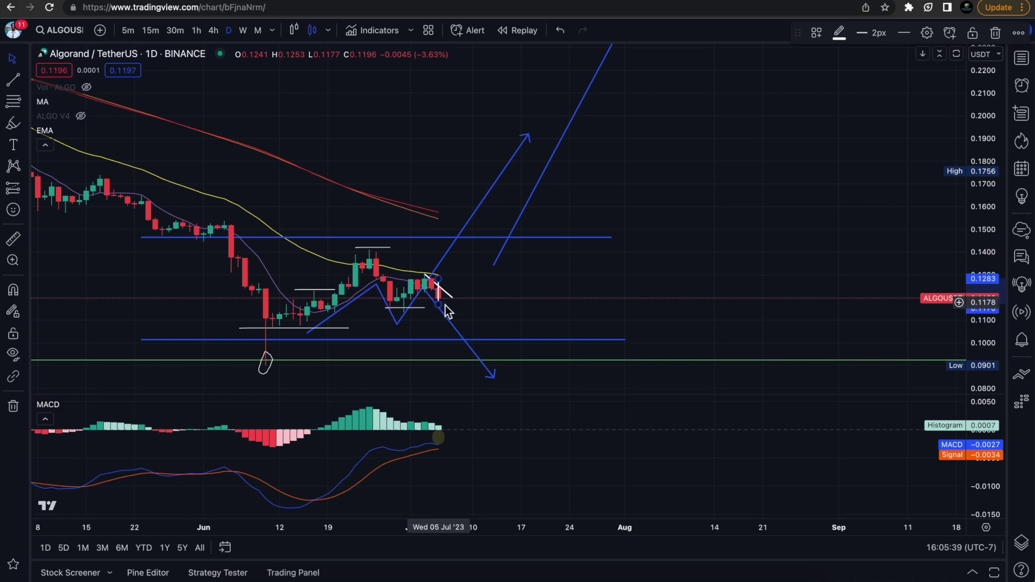
{"action": "scroll", "coordinate": [482, 248], "scroll_direction": "down", "scroll_amount": 4}
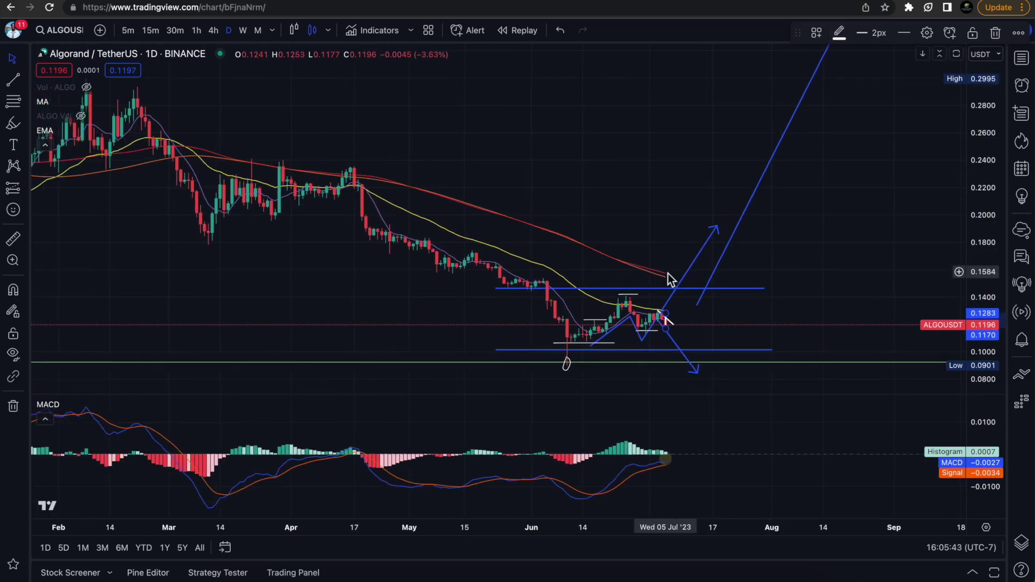
{"action": "scroll", "coordinate": [478, 203], "scroll_direction": "up", "scroll_amount": 3}
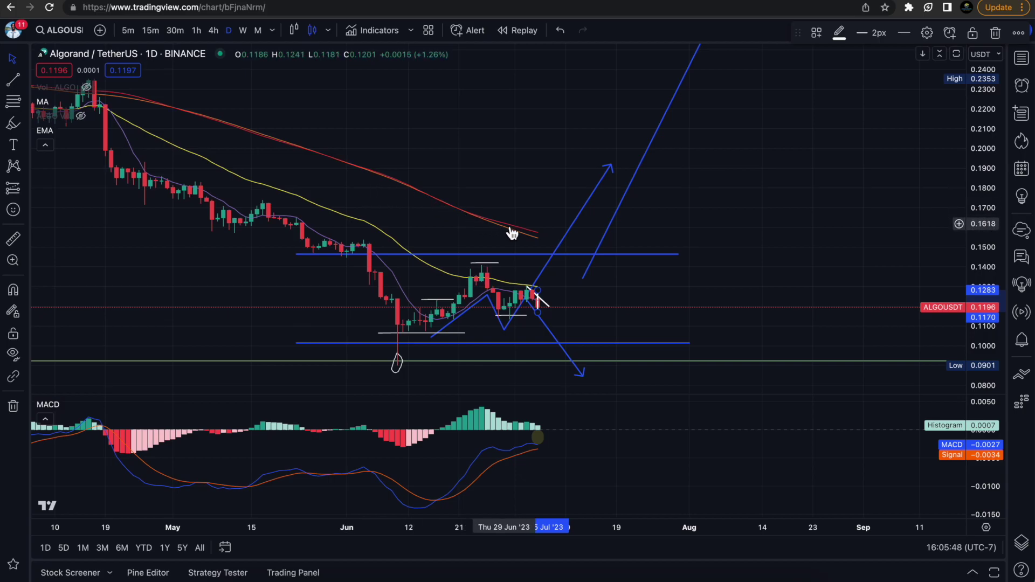
{"action": "scroll", "coordinate": [511, 232], "scroll_direction": "up", "scroll_amount": 3}
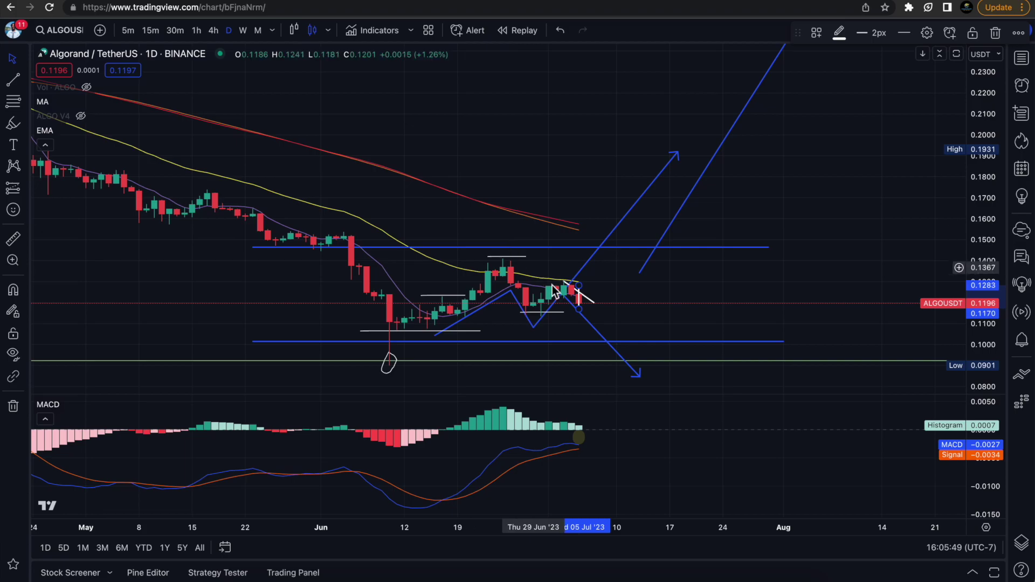